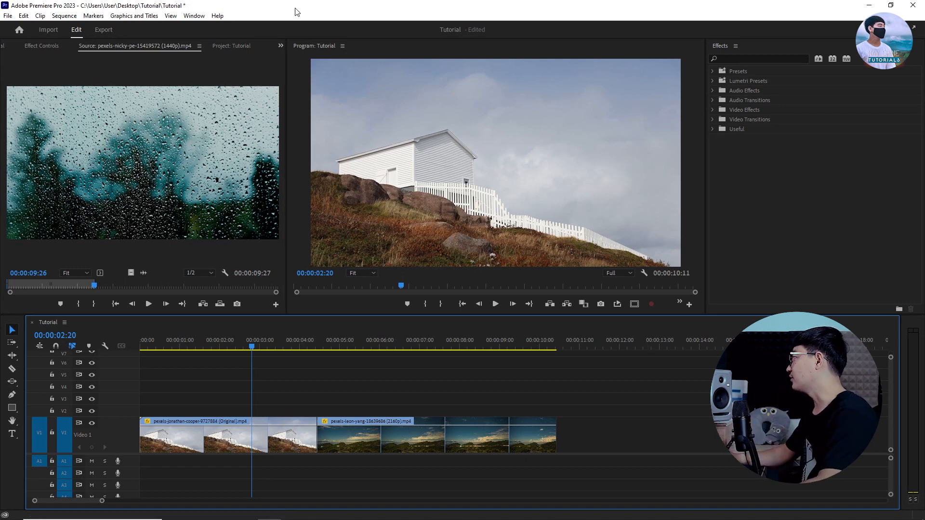
# - Show the project's media and play back the house clip from the start of the Tutorial sequence
pyautogui.click(239, 45)
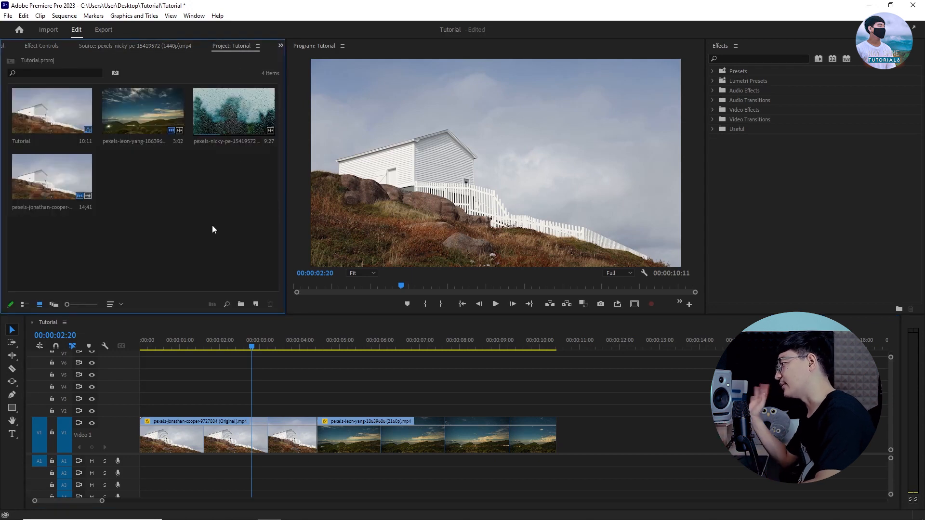
pyautogui.click(139, 339)
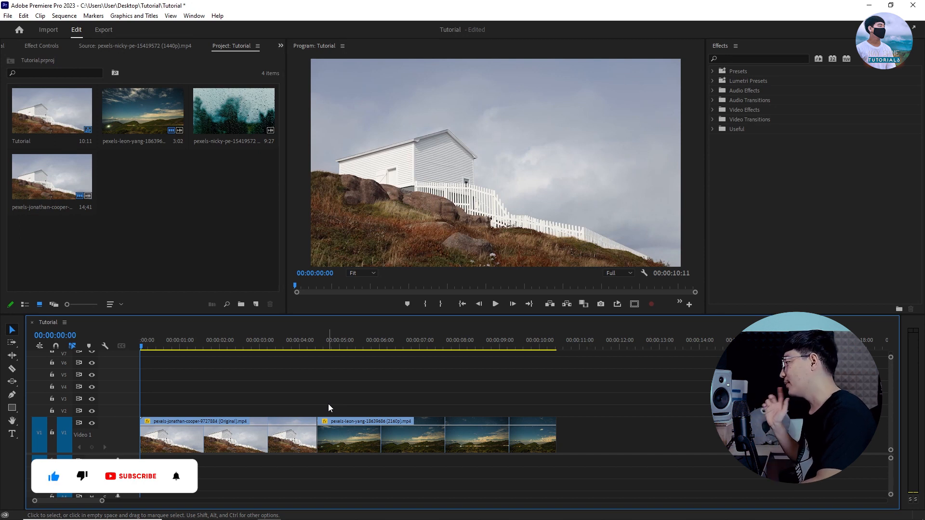
pyautogui.press('space')
pyautogui.click(309, 344)
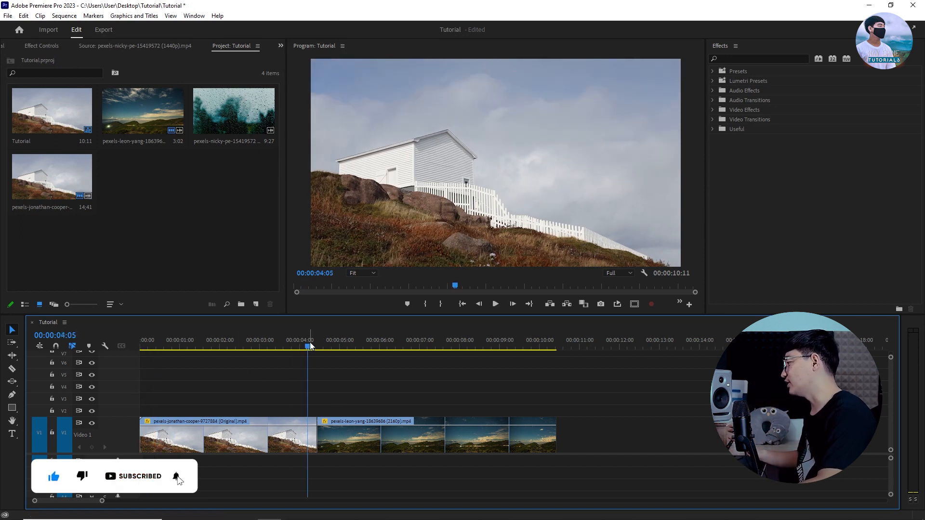
pyautogui.click(399, 441)
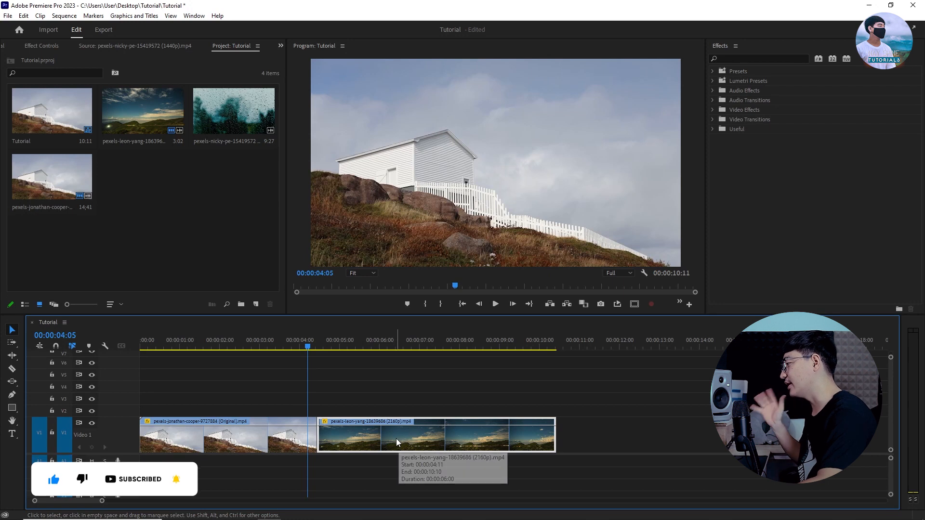
# - Preview the end of the house clip up to its cut with the pexels-leon-yang landscape clip
pyautogui.moveTo(319, 342); pyautogui.dragTo(274, 343)
pyautogui.click(334, 406)
pyautogui.press('=')
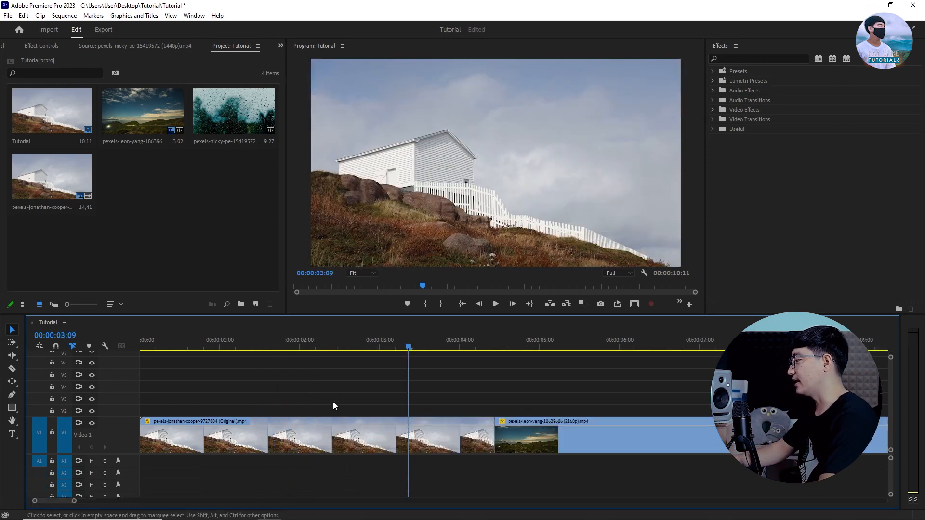
pyautogui.moveTo(408, 343); pyautogui.dragTo(369, 343)
pyautogui.press('space')
pyautogui.press('space')
pyautogui.click(529, 429)
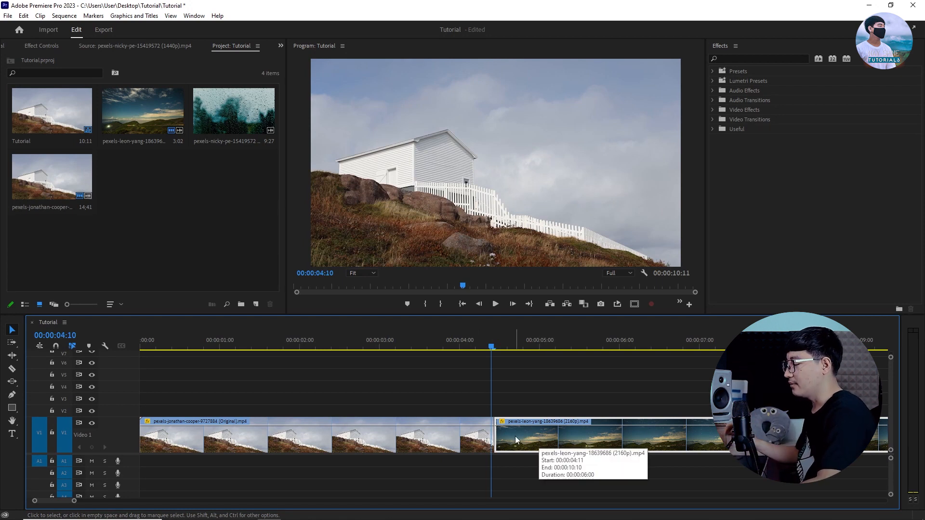
# - Move the landscape clip along V1 to open a gap after the house clip, and return it to the cut
pyautogui.press('-')
pyautogui.press('-')
pyautogui.press('=')
pyautogui.press('-')
pyautogui.moveTo(256, 431); pyautogui.dragTo(415, 434)
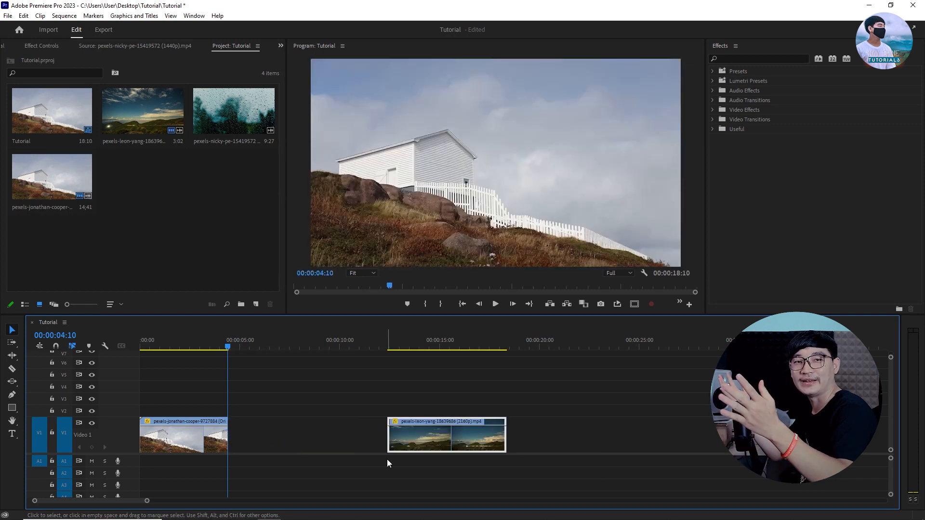
pyautogui.click(170, 44)
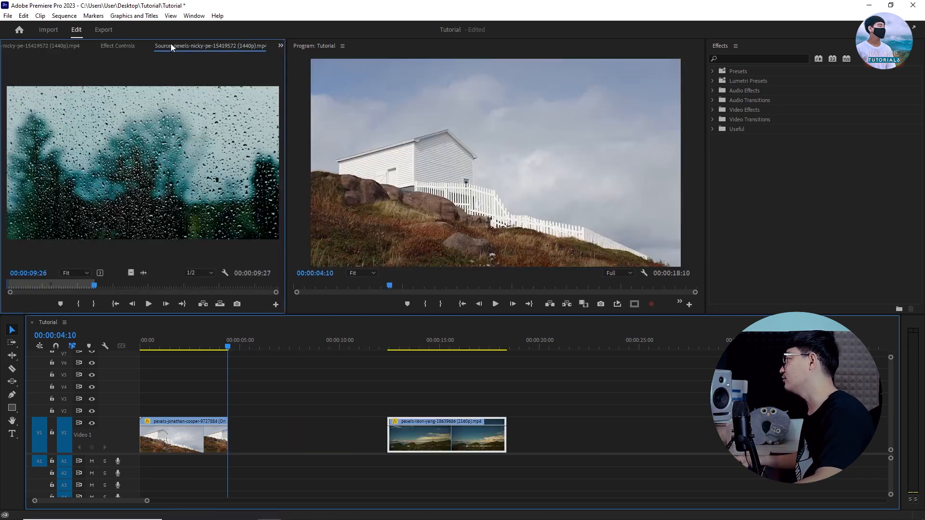
pyautogui.moveTo(390, 434); pyautogui.dragTo(228, 441)
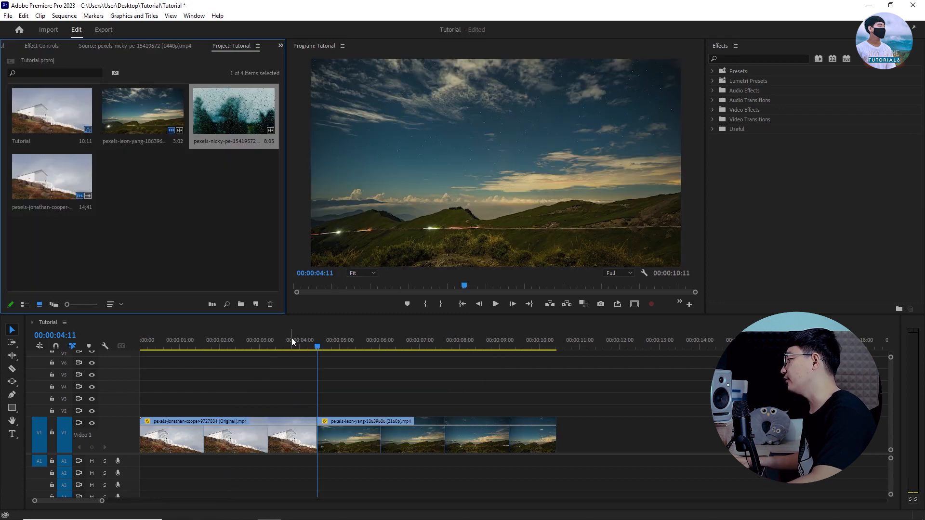
# - Park the playhead at the cut at 00:00:04:11 and mark a 00:00:10:10 source range in the pexels-nicky-pe rain clip
pyautogui.moveTo(291, 343); pyautogui.dragTo(319, 343)
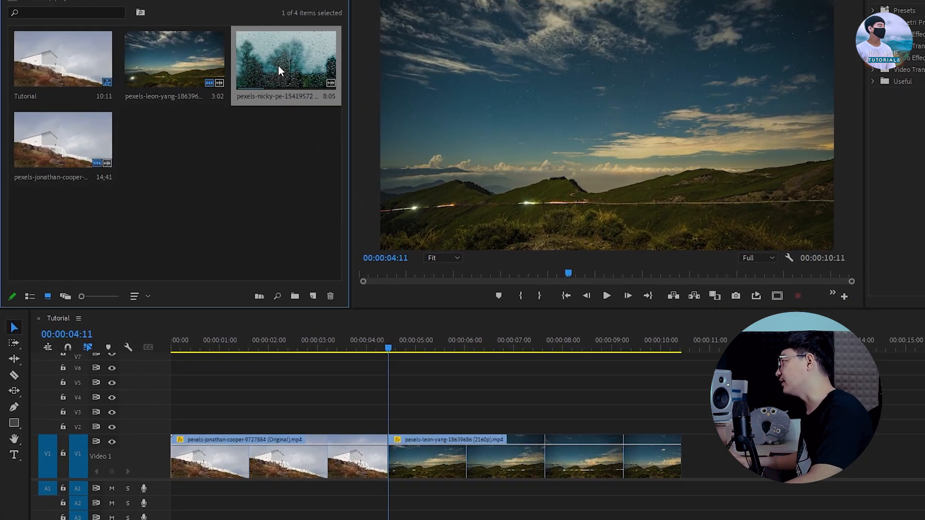
pyautogui.doubleClick(279, 67)
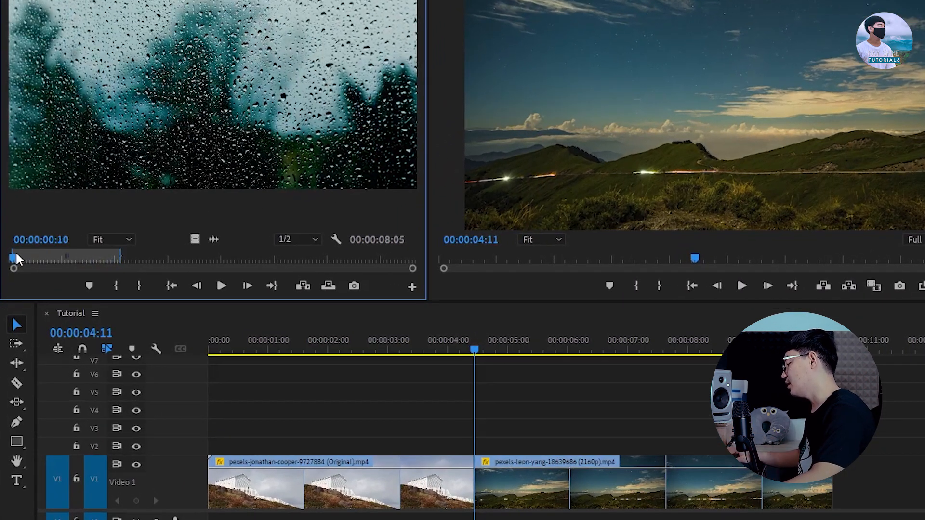
pyautogui.moveTo(16, 253); pyautogui.dragTo(151, 246)
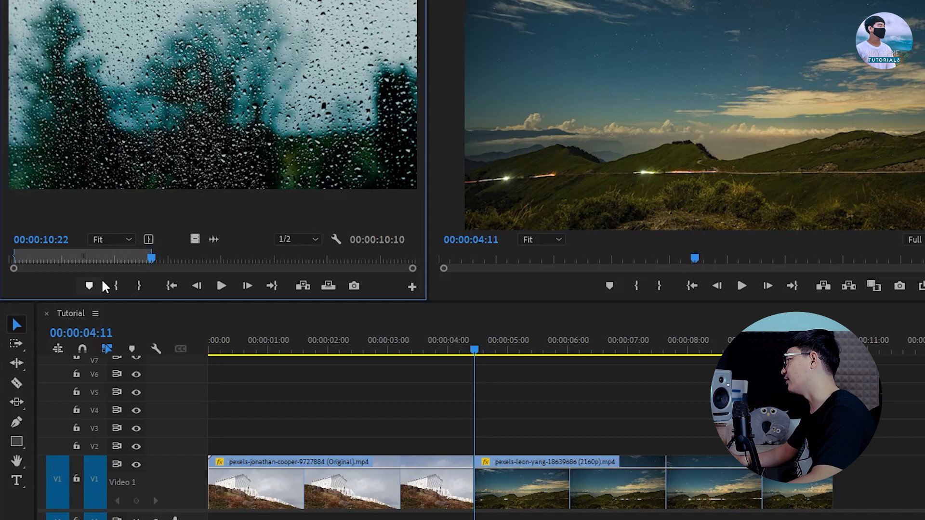
pyautogui.click(128, 258)
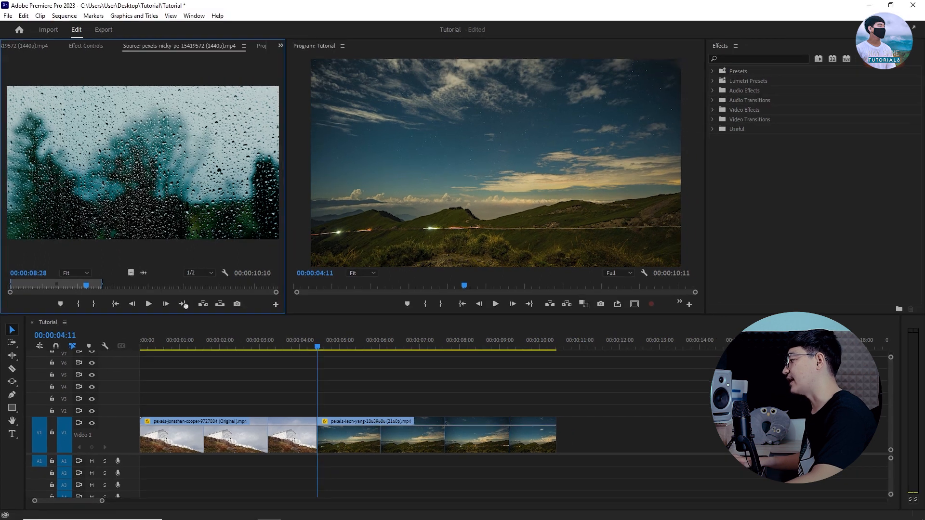
# - Try placing the rain clip on V1 at the cut as an overwrite of the landscape clip
pyautogui.moveTo(194, 240); pyautogui.dragTo(454, 476)
pyautogui.moveTo(304, 431); pyautogui.dragTo(317, 436)
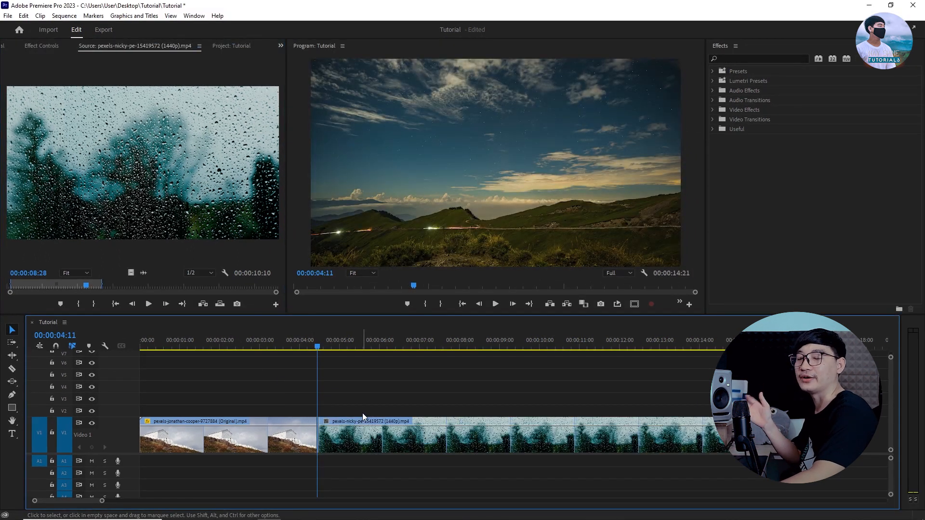
pyautogui.hotkey('ctrl', 'z')
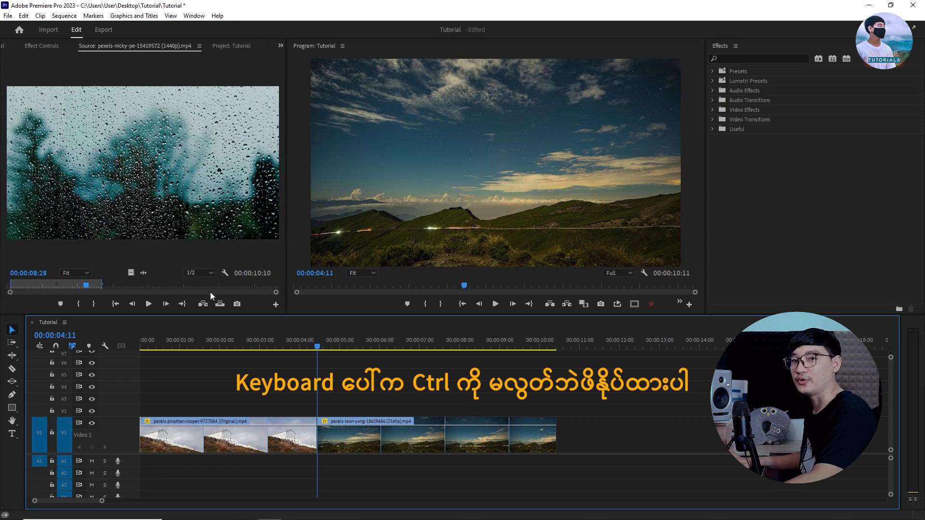
# - Insert the rain clip's video on V1 at the cut between the house and landscape clips, shifting the landscape clip back
pyautogui.moveTo(131, 273); pyautogui.dragTo(336, 437)
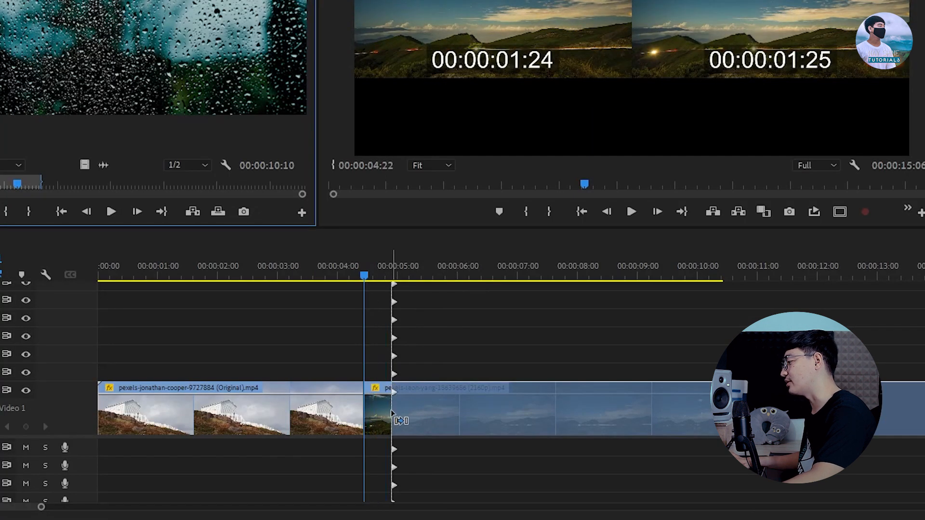
pyautogui.moveTo(392, 414); pyautogui.dragTo(365, 413)
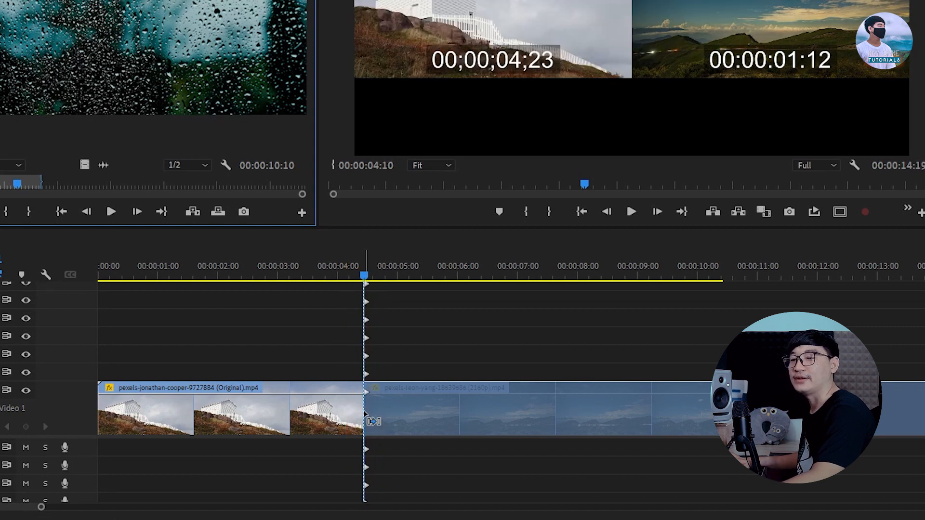
pyautogui.moveTo(365, 413); pyautogui.dragTo(365, 413)
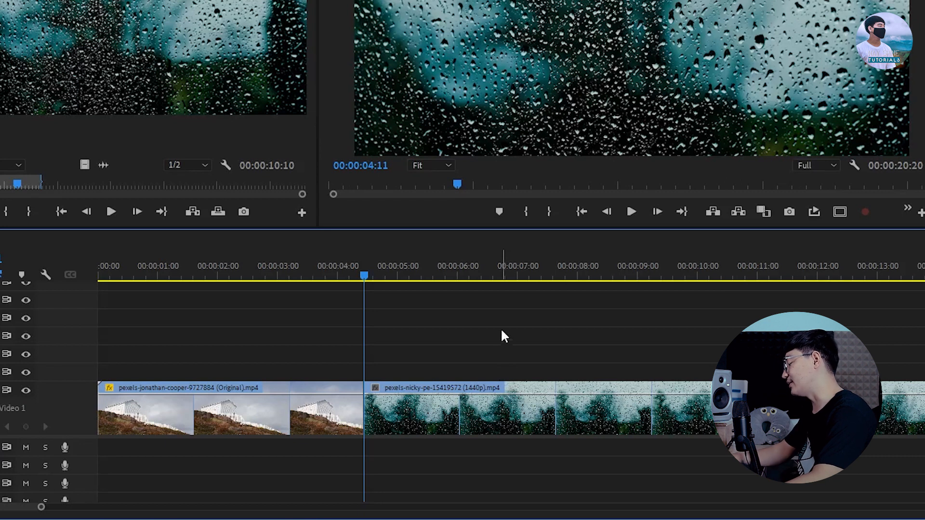
# - Try moving the landscape clip away from the end of the inserted rain clip
pyautogui.press('-')
pyautogui.moveTo(601, 423); pyautogui.dragTo(787, 423)
pyautogui.hotkey('ctrl', 'z')
# - Ripple delete the rain clip from between the house and landscape clips
pyautogui.click(489, 413)
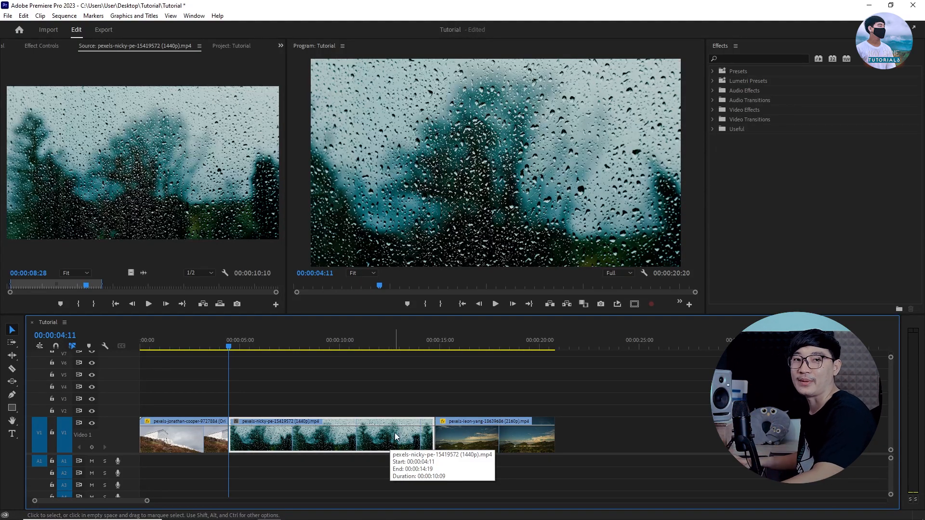
pyautogui.click(390, 404)
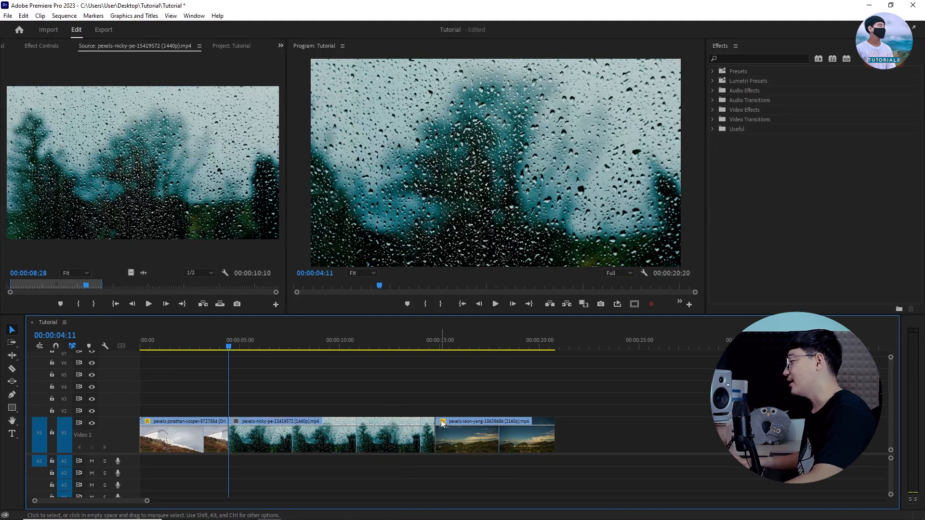
pyautogui.click(381, 420)
pyautogui.hotkey('shift', 'Delete')
pyautogui.press('=')
pyautogui.press('=')
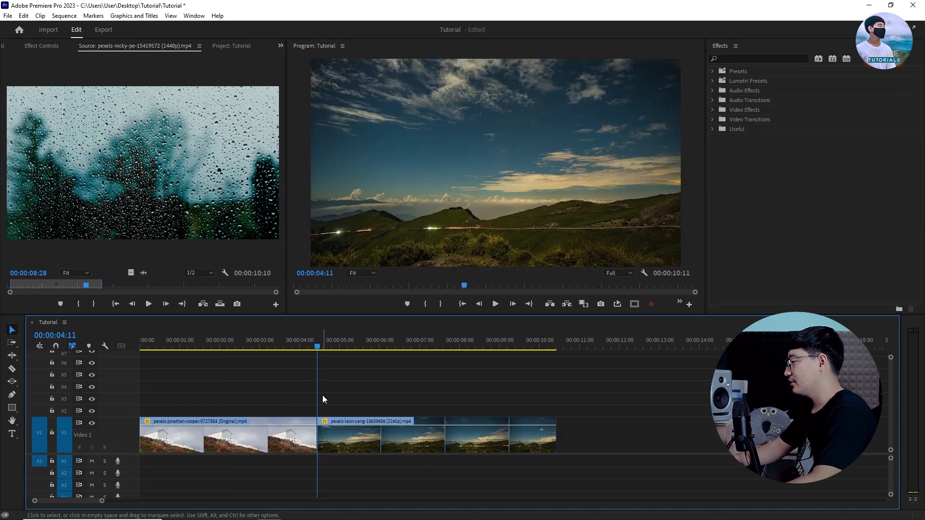
# - Try shifting the landscape clip along V1 to make room after the house clip
pyautogui.click(523, 439)
pyautogui.press('-')
pyautogui.moveTo(440, 438); pyautogui.dragTo(556, 437)
pyautogui.hotkey('ctrl', 'z')
pyautogui.press('=')
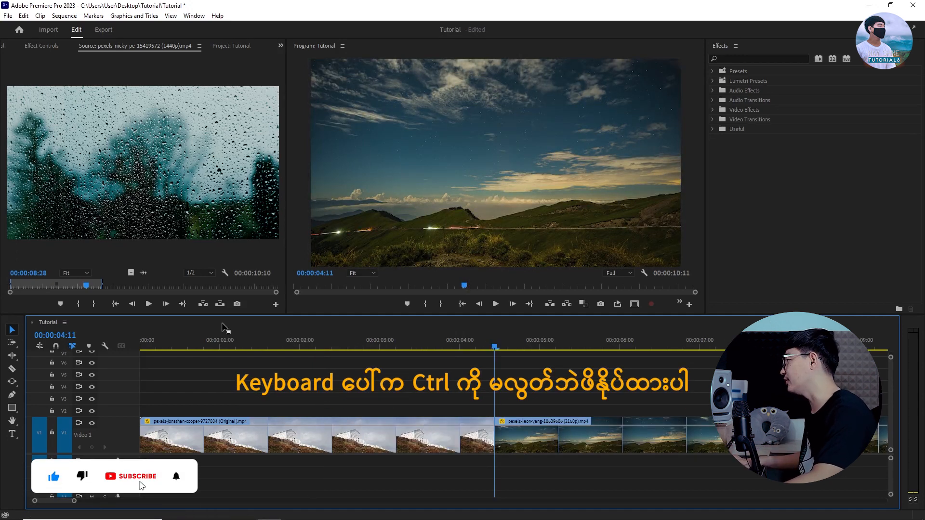
# - Insert the rain clip's video again on V1 at the 00:00:04:11 cut, without overwriting the landscape clip
pyautogui.moveTo(130, 273); pyautogui.dragTo(496, 434)
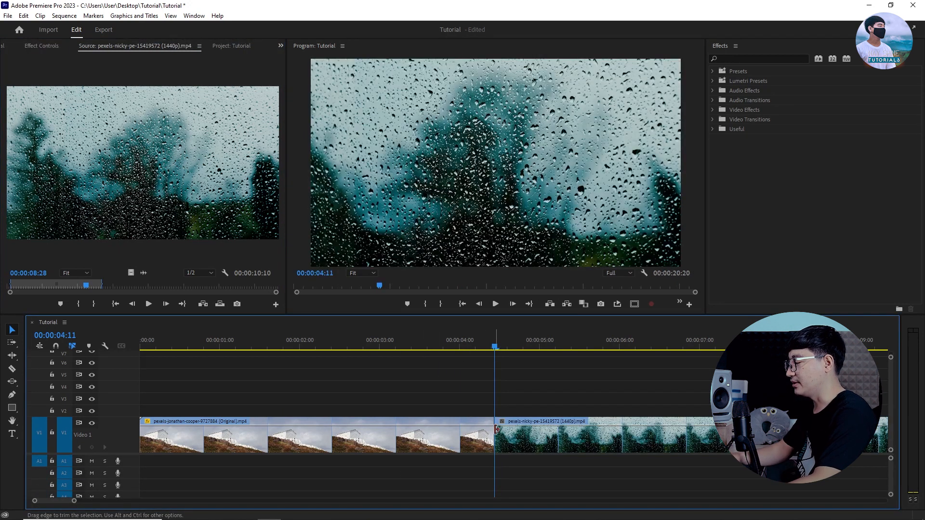
pyautogui.press('-')
pyautogui.press('-')
# - Ripple delete the inserted rain clip so the house and landscape clips adjoin
pyautogui.click(433, 436)
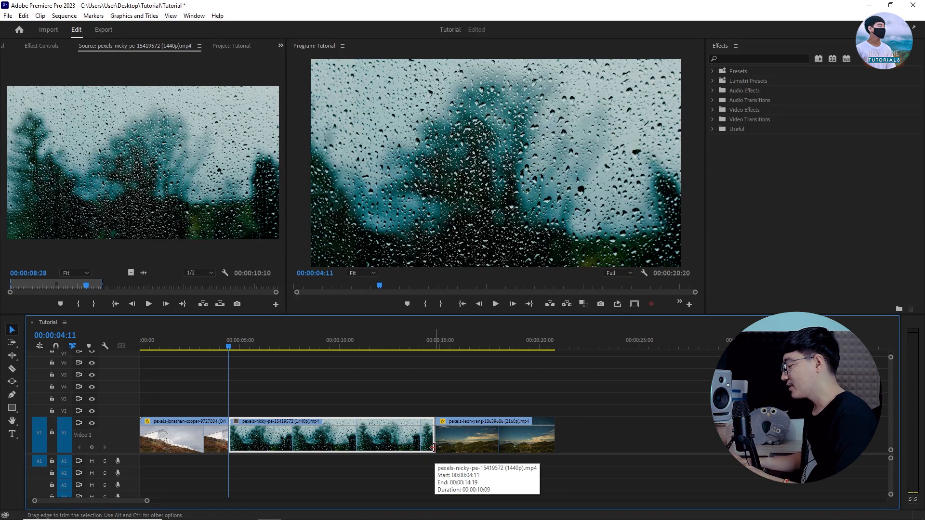
pyautogui.hotkey('shift', 'Delete')
pyautogui.press('=')
pyautogui.press('=')
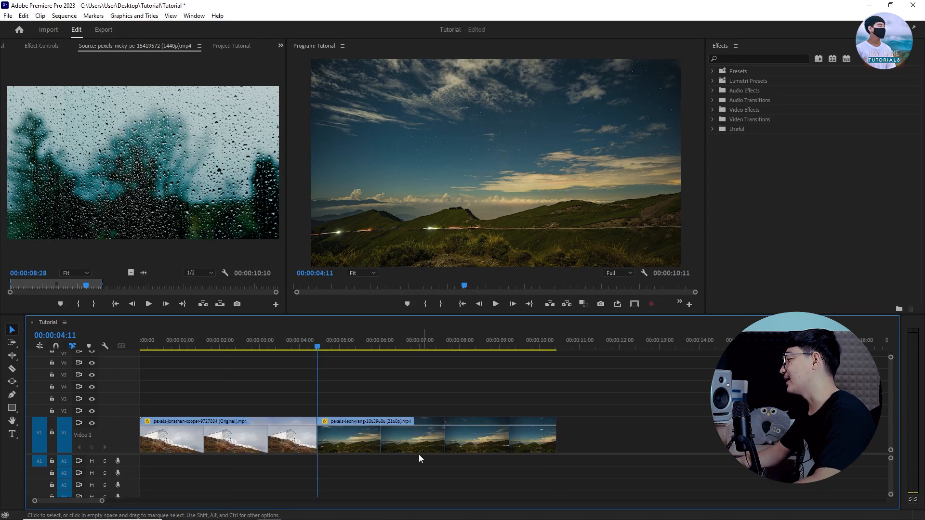
# - Try overwriting the house and landscape clips on V1 with the rain clip from the sequence's start
pyautogui.click(238, 343)
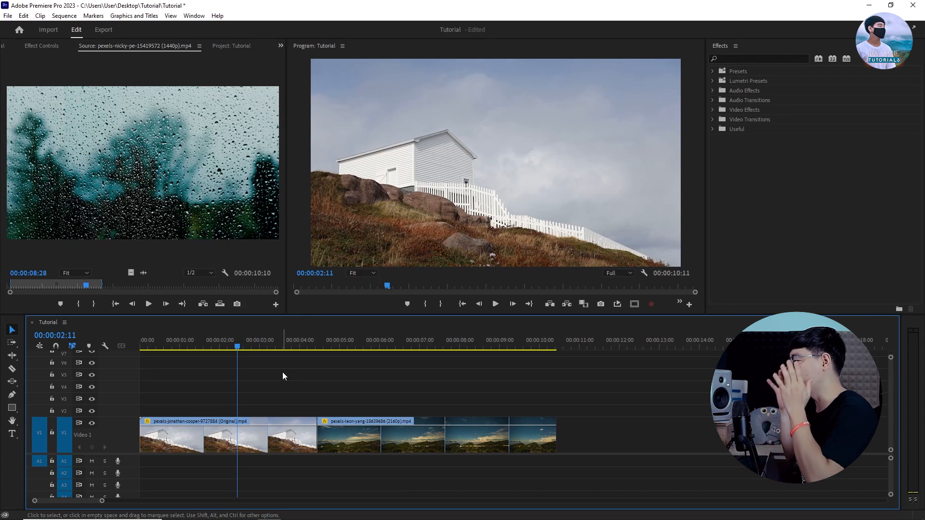
pyautogui.click(260, 439)
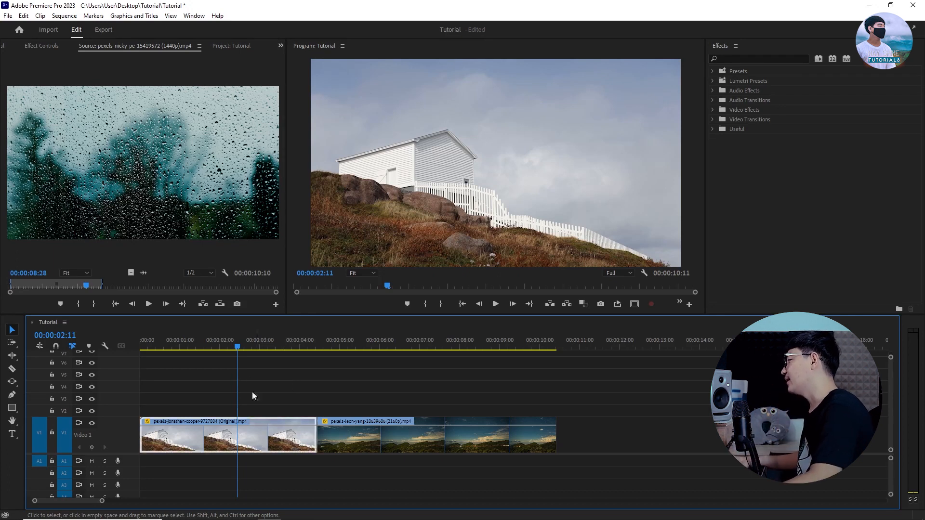
pyautogui.click(424, 433)
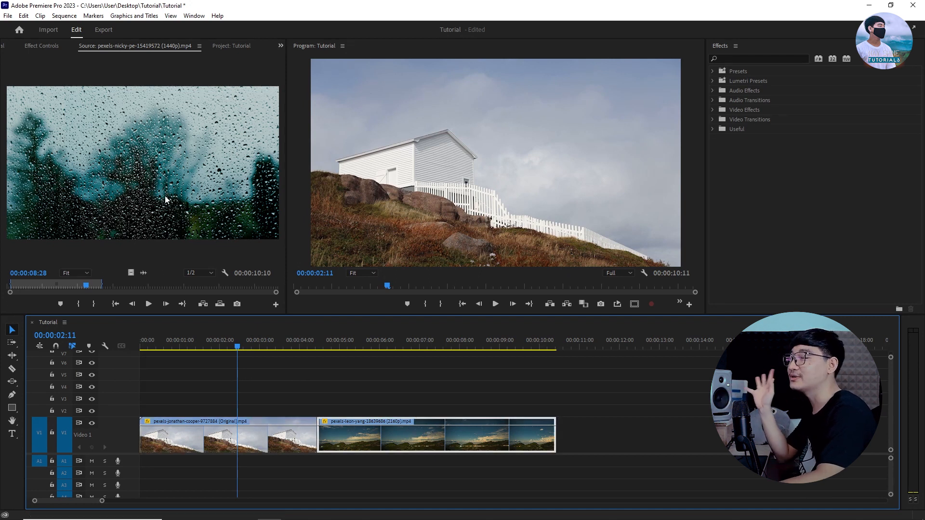
pyautogui.click(270, 439)
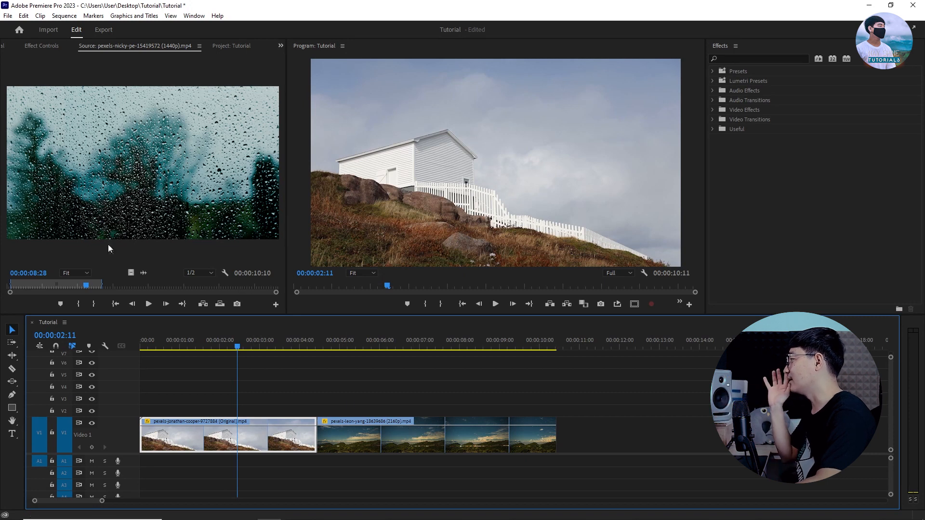
pyautogui.moveTo(132, 272); pyautogui.dragTo(427, 444)
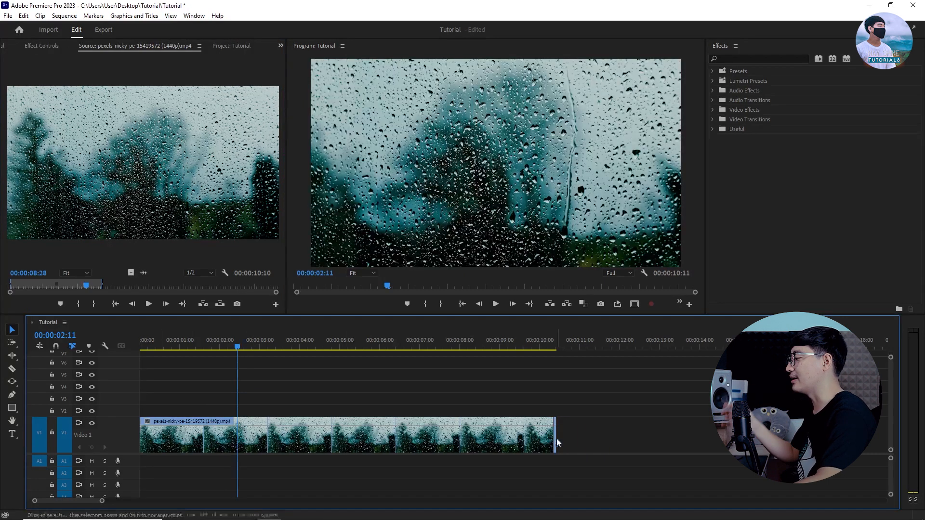
pyautogui.hotkey('ctrl', 'z')
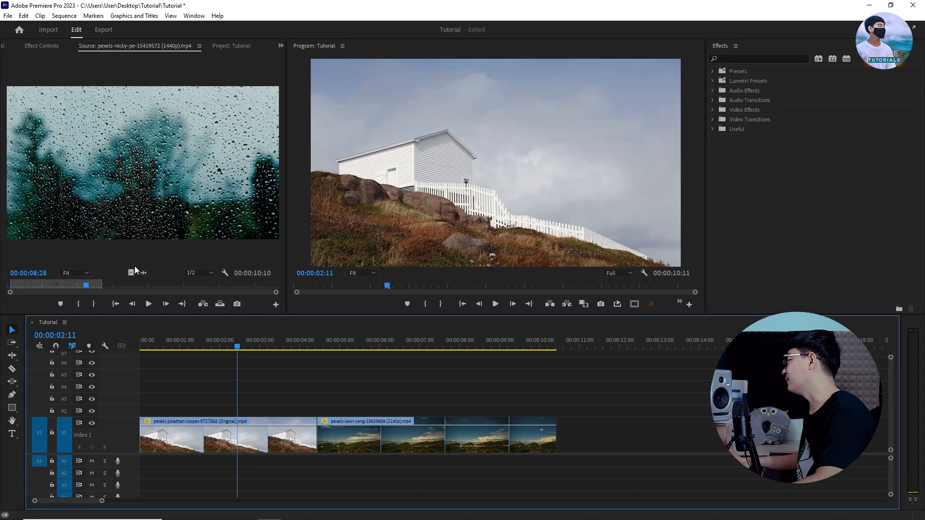
# - Place the rain clip on V2 trimmed to the house clip's length, and try overwriting the house clip with it
pyautogui.moveTo(131, 269); pyautogui.dragTo(173, 412)
pyautogui.moveTo(552, 411); pyautogui.dragTo(312, 426)
pyautogui.click(319, 412)
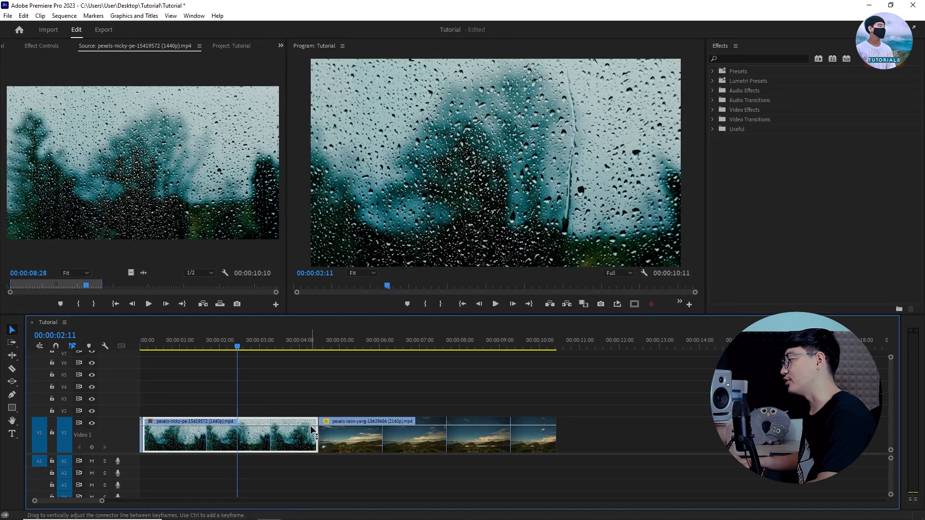
pyautogui.hotkey('ctrl', 'z')
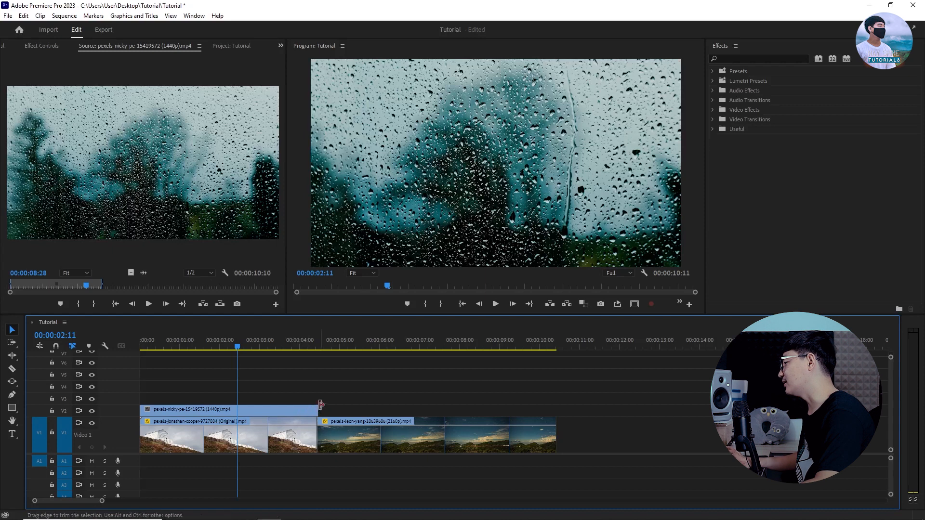
# - Move the rain clip above the landscape clip, extended to its end, and try overwriting the landscape clip with it
pyautogui.moveTo(166, 405); pyautogui.dragTo(344, 414)
pyautogui.moveTo(494, 411); pyautogui.dragTo(555, 412)
pyautogui.moveTo(537, 413); pyautogui.dragTo(540, 436)
pyautogui.hotkey('ctrl', 'z')
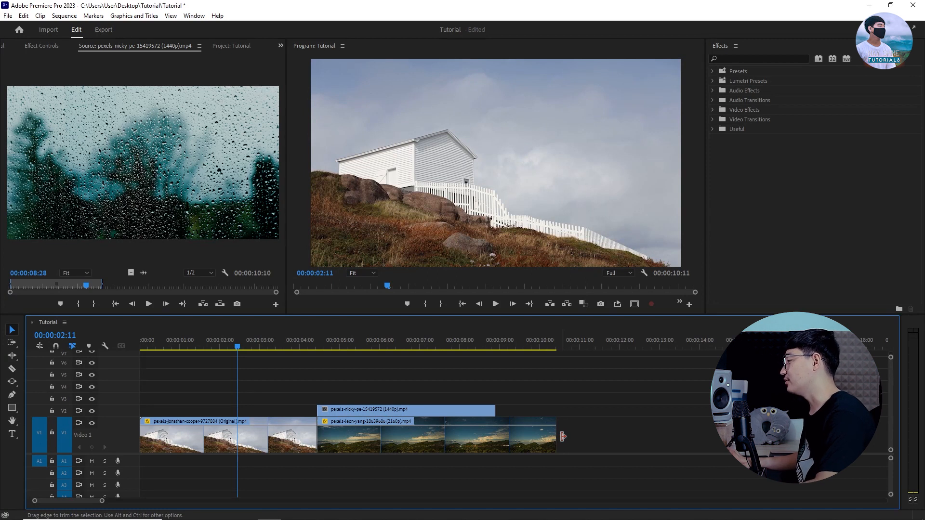
# - Undo the rain clip's extension and delete the clip from V2
pyautogui.hotkey('ctrl', 'z')
pyautogui.click(340, 413)
pyautogui.press('Delete')
pyautogui.press('=')
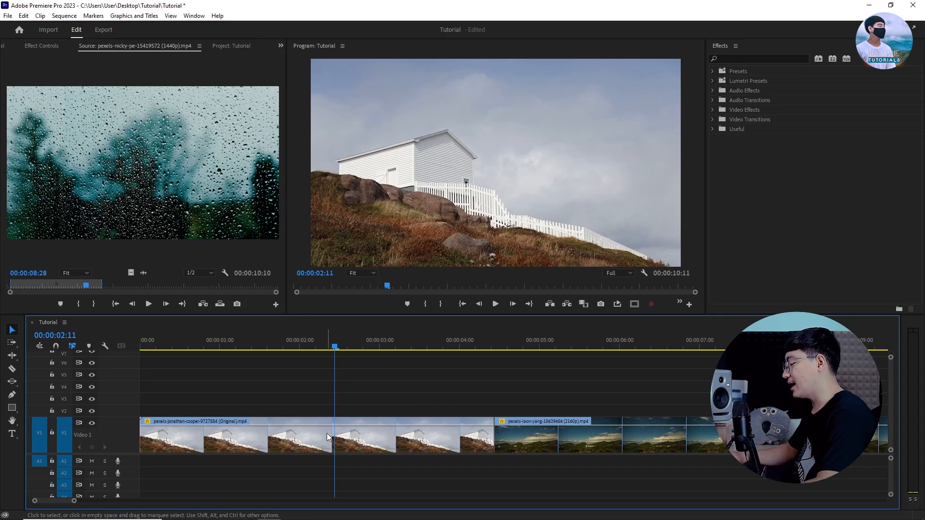
# - Shorten the house clip on V1 from its end, leaving a gap before the landscape clip, and undo the trim
pyautogui.press('-')
pyautogui.click(313, 437)
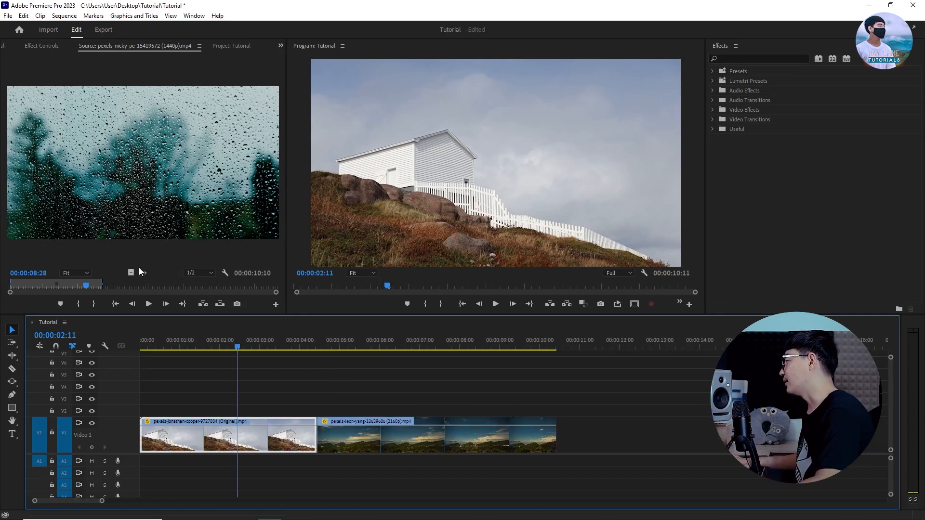
pyautogui.moveTo(132, 272); pyautogui.dragTo(199, 324)
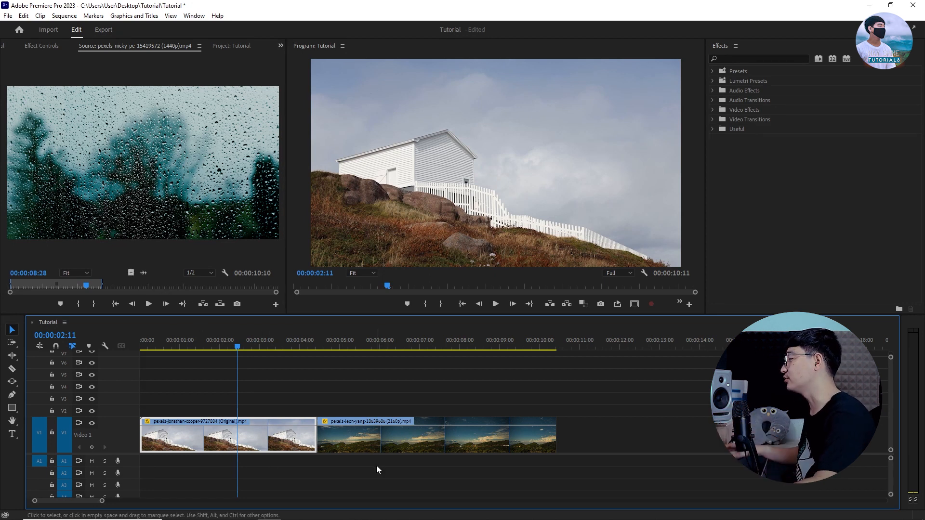
pyautogui.moveTo(316, 436); pyautogui.dragTo(248, 436)
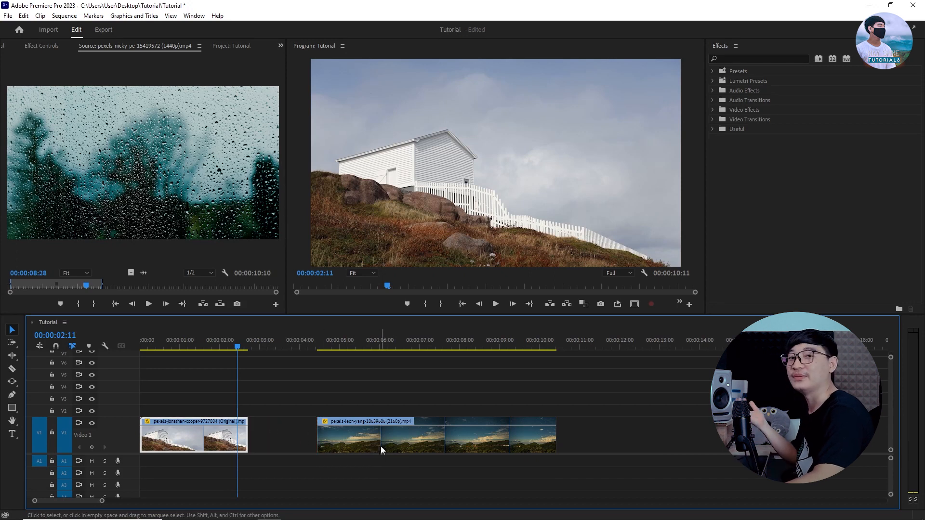
pyautogui.hotkey('ctrl', 'z')
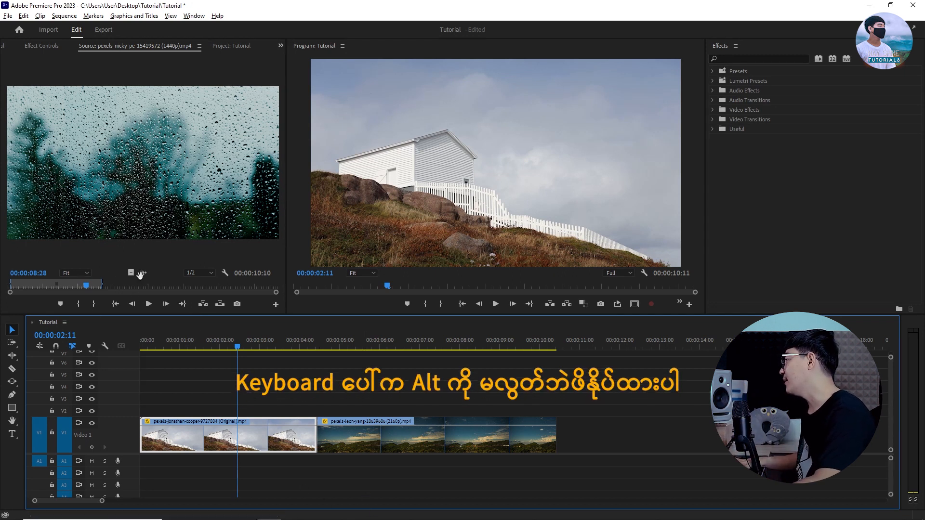
# - Review the house clip up to 00:00:04:02 and replace it on V1 with the video-only rain source, keeping the original clip's length
pyautogui.moveTo(131, 273); pyautogui.dragTo(321, 377)
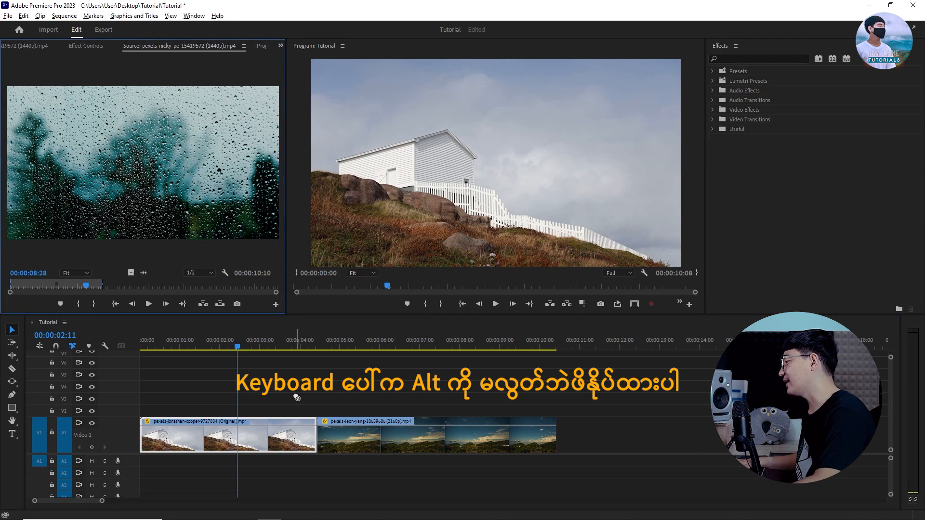
pyautogui.moveTo(352, 406)
pyautogui.mouseDown()
pyautogui.moveTo(436, 450)
pyautogui.moveTo(452, 439)
pyautogui.moveTo(457, 405)
pyautogui.moveTo(452, 422)
pyautogui.moveTo(215, 418)
pyautogui.moveTo(276, 438)
pyautogui.moveTo(291, 406)
pyautogui.moveTo(297, 421)
pyautogui.moveTo(249, 417)
pyautogui.moveTo(273, 421)
pyautogui.moveTo(260, 427)
pyautogui.mouseUp()
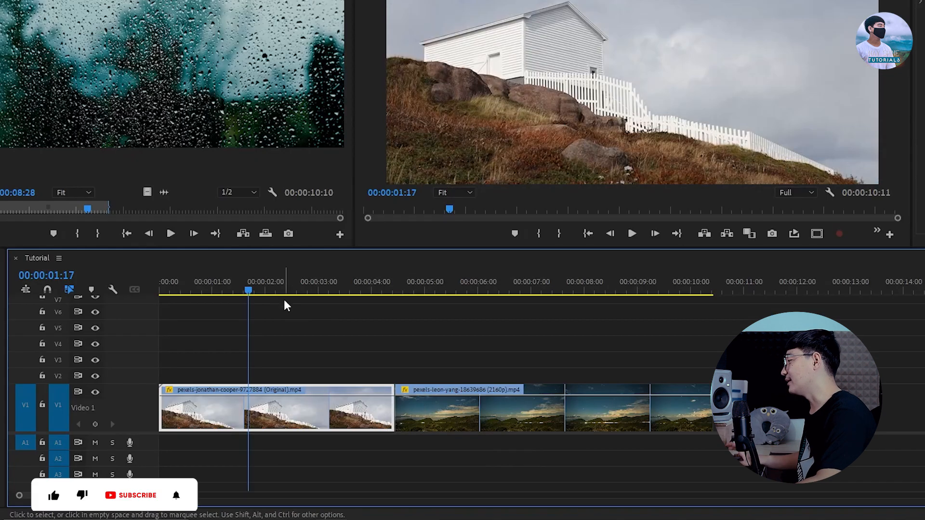
pyautogui.click(140, 346)
pyautogui.moveTo(158, 290); pyautogui.dragTo(395, 300)
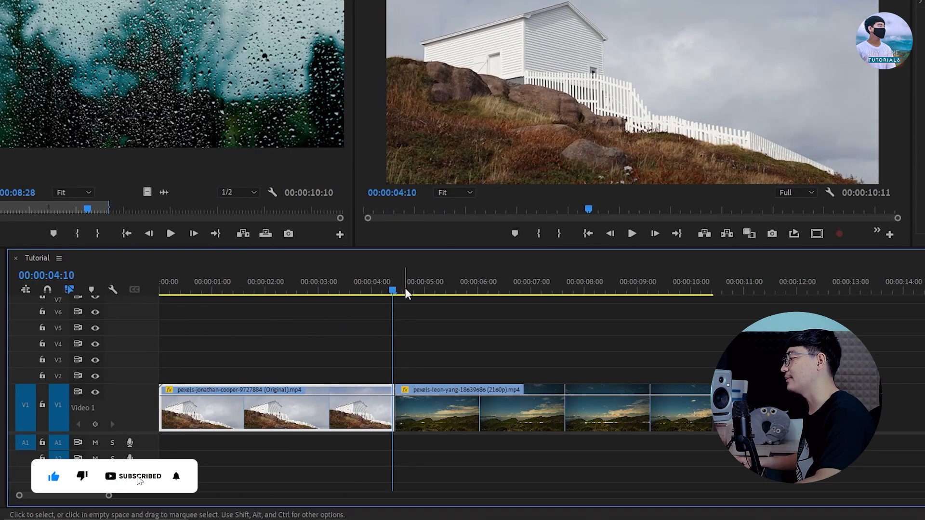
pyautogui.click(377, 284)
pyautogui.moveTo(397, 282); pyautogui.dragTo(375, 281)
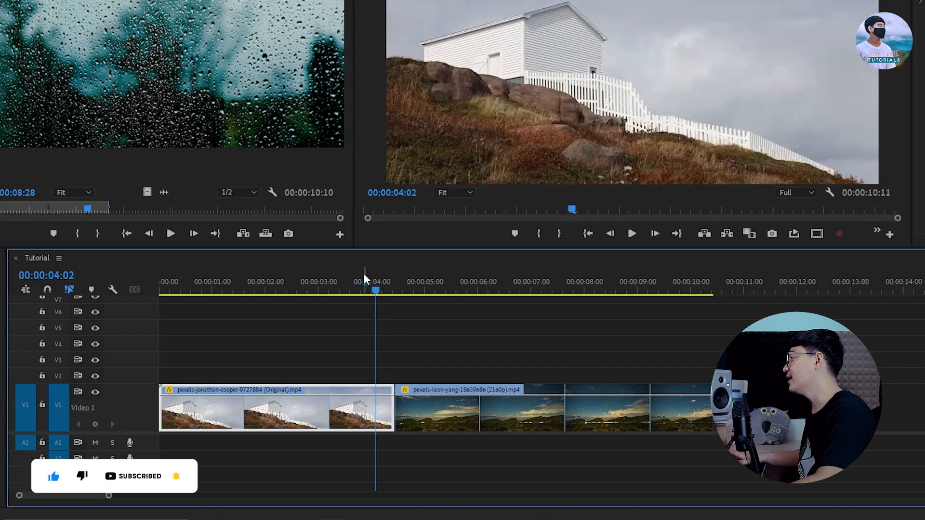
pyautogui.moveTo(148, 192); pyautogui.dragTo(306, 398)
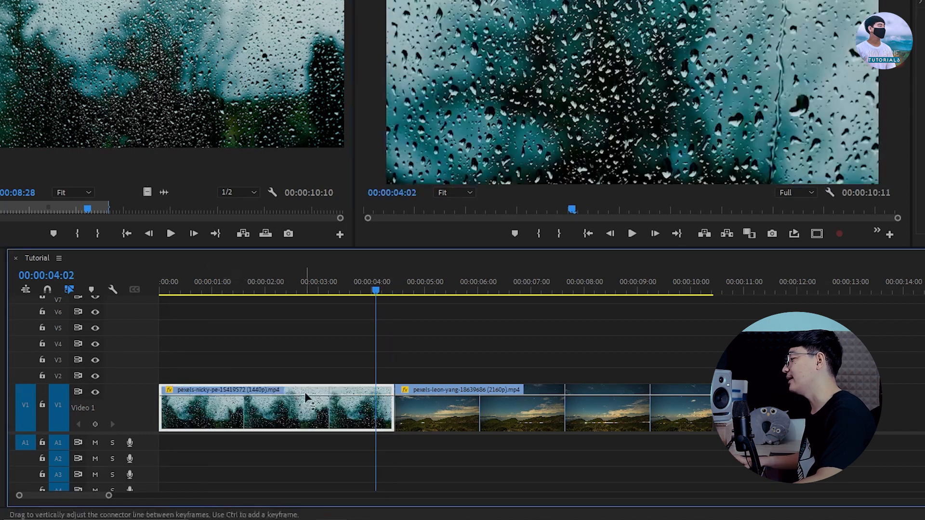